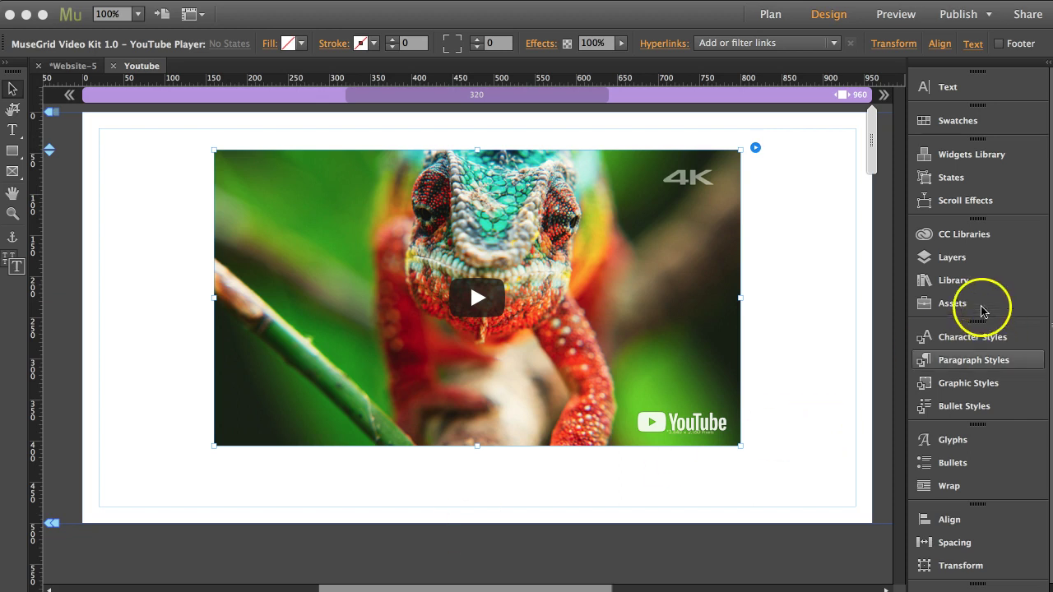
Examine the Youtube Player widget in the library's MuseGrid – Video Kit 1.0 folder, then collapse the library
click(964, 277)
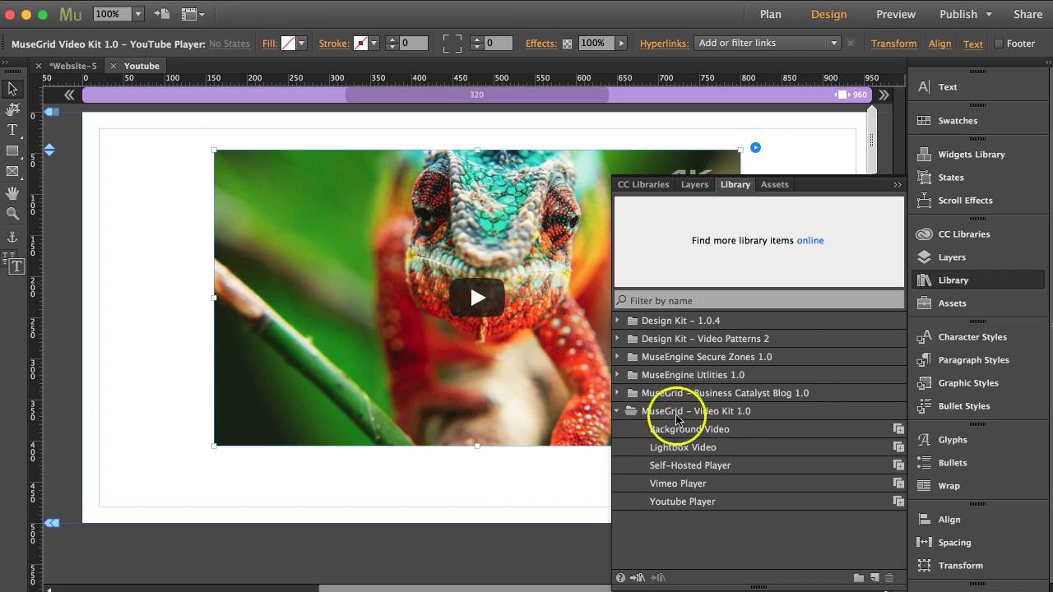
click(688, 504)
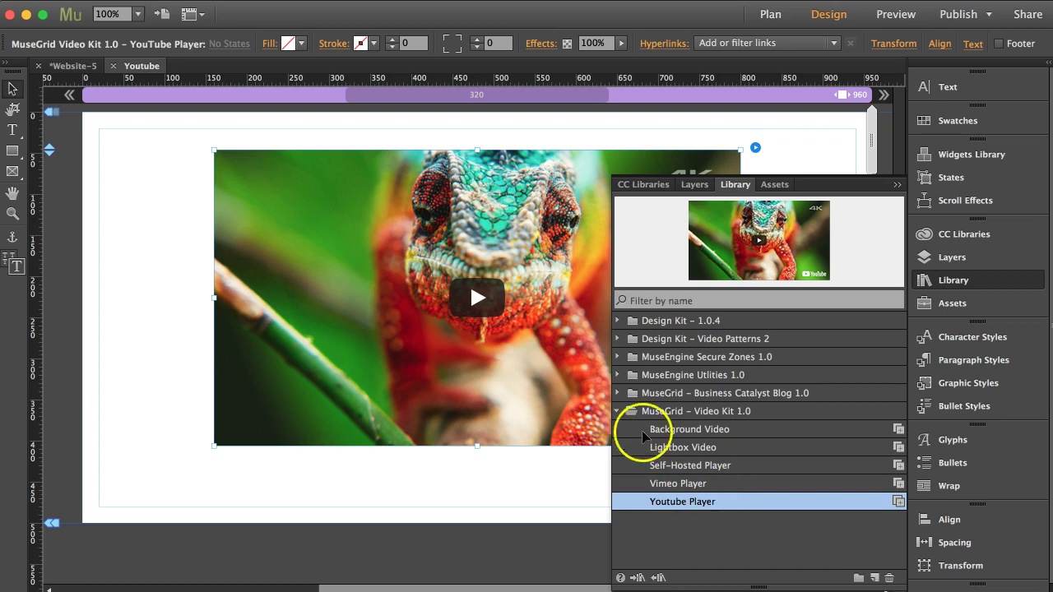
click(544, 223)
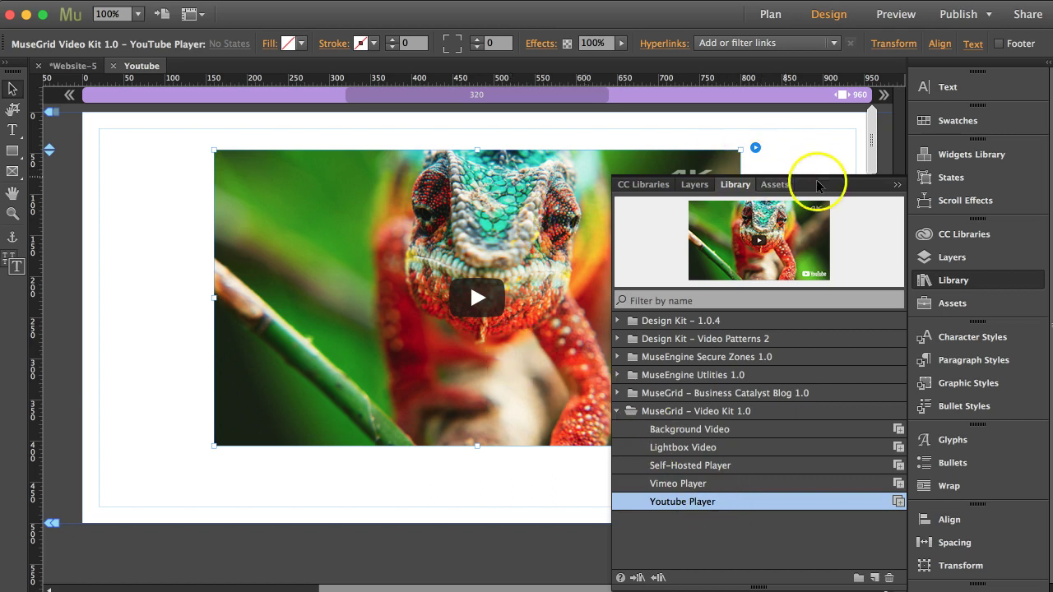
click(899, 187)
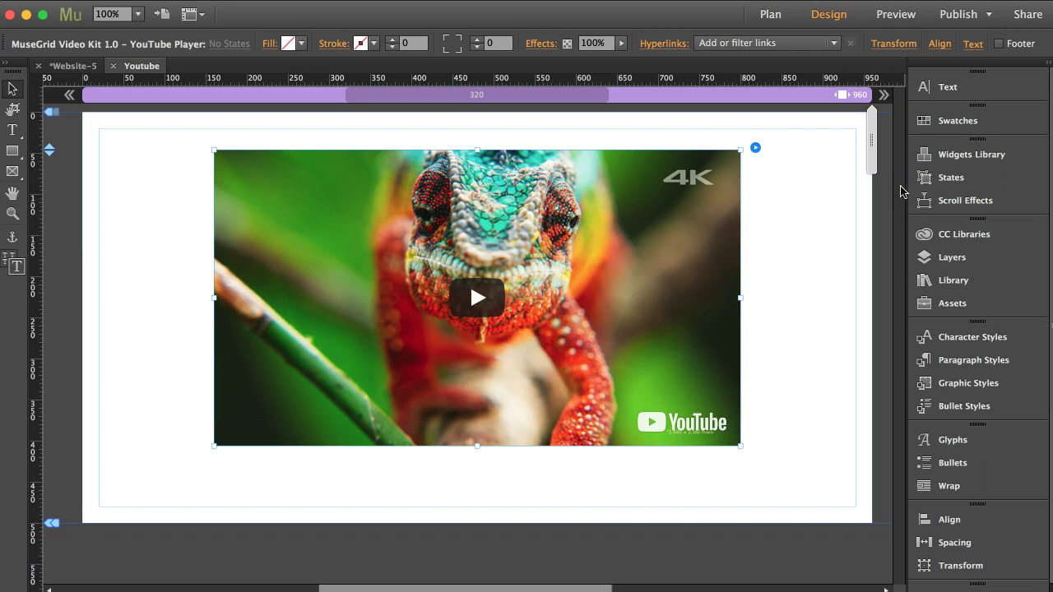
Preview the page with the YouTube player in Chrome, fitting the browser window to the screen, and return to Adobe Muse
click(661, 211)
key(super+shift+e)
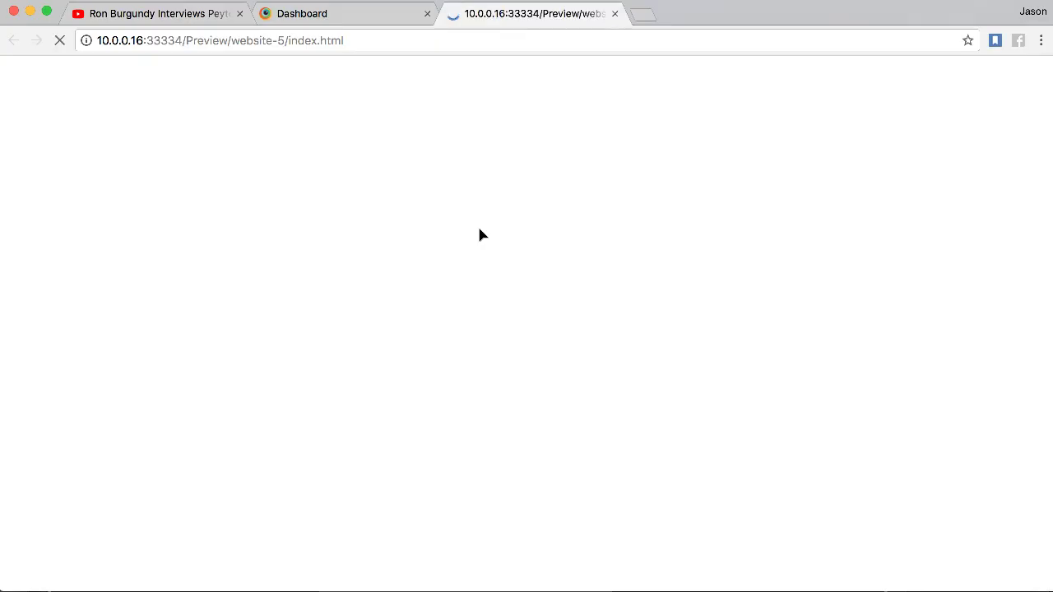
click(828, 182)
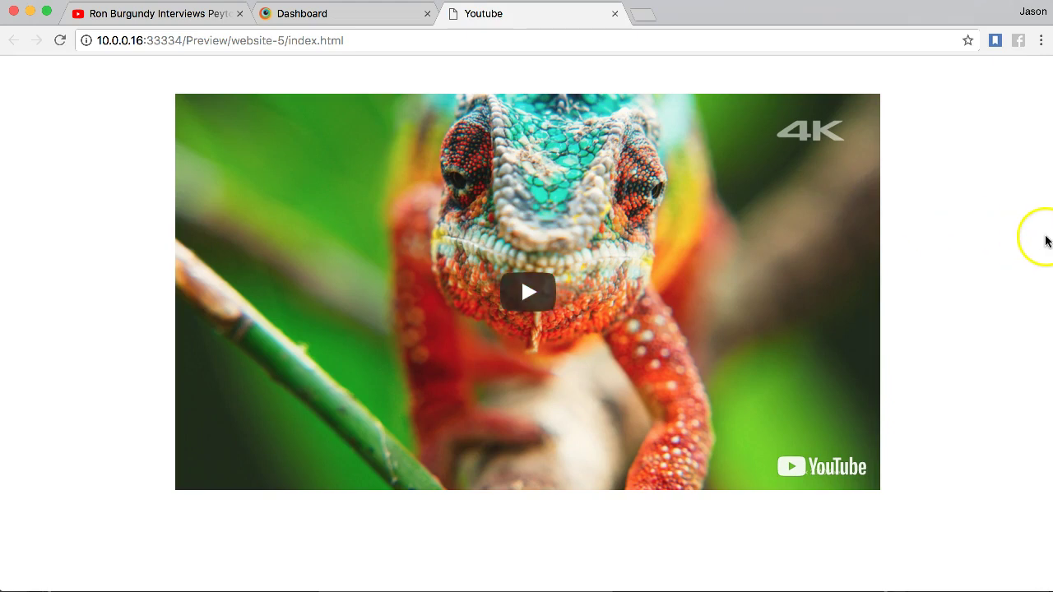
click(1039, 186)
click(1009, 19)
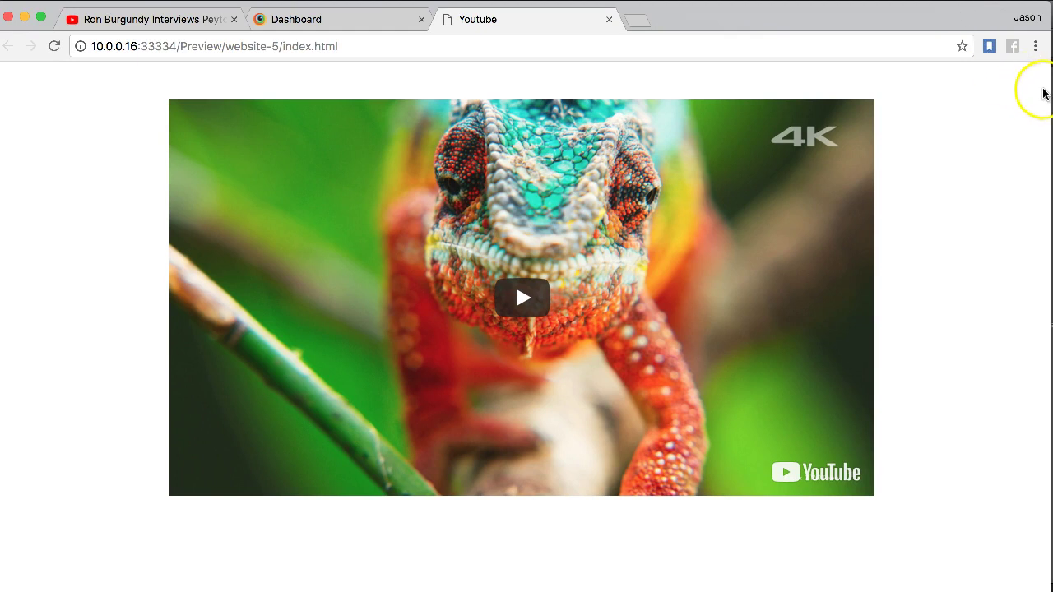
mouse_move(1049, 94)
mouse_down()
mouse_move(649, 60)
mouse_move(381, 68)
mouse_move(938, 103)
mouse_move(1049, 98)
mouse_up()
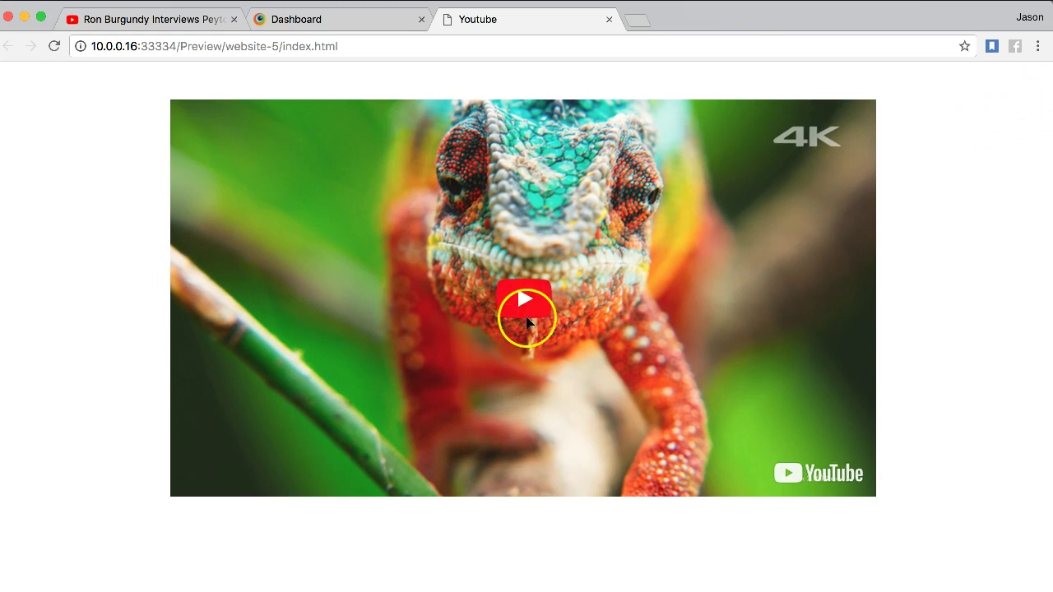
click(536, 590)
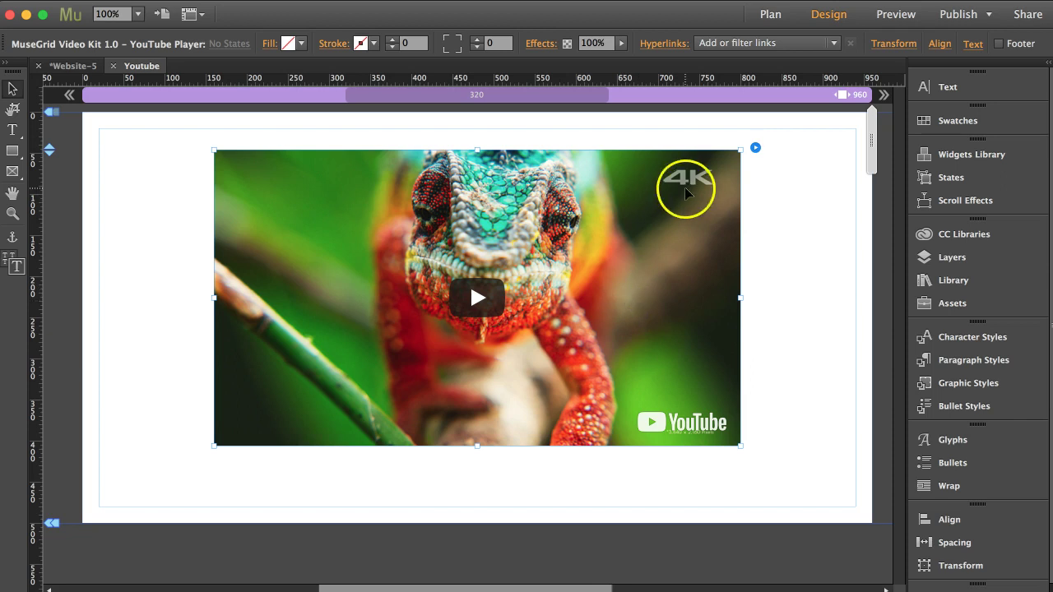
View the player's options, then switch to Chrome and copy the video ID from the YouTube URL of "Ron Burgundy Interviews Peyton Manning"
click(756, 149)
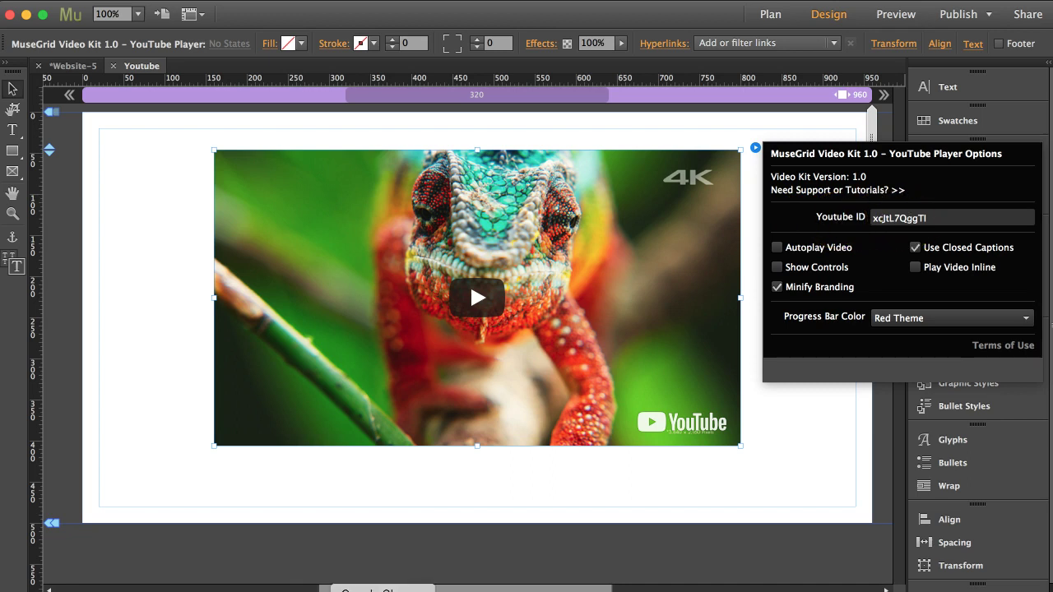
click(383, 591)
click(180, 21)
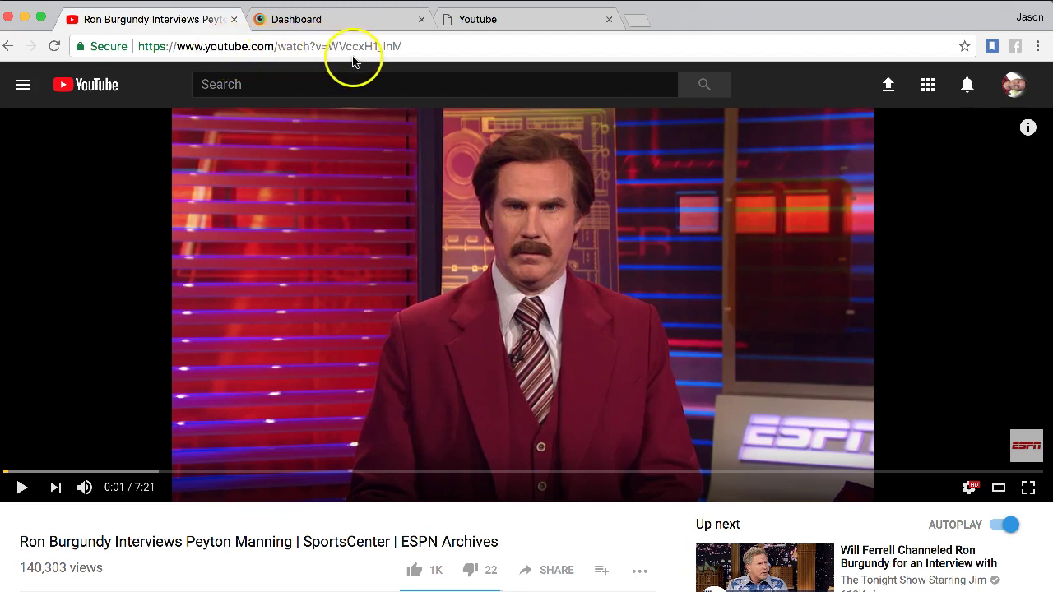
click(327, 47)
drag(327, 47, 408, 49)
key(super+c)
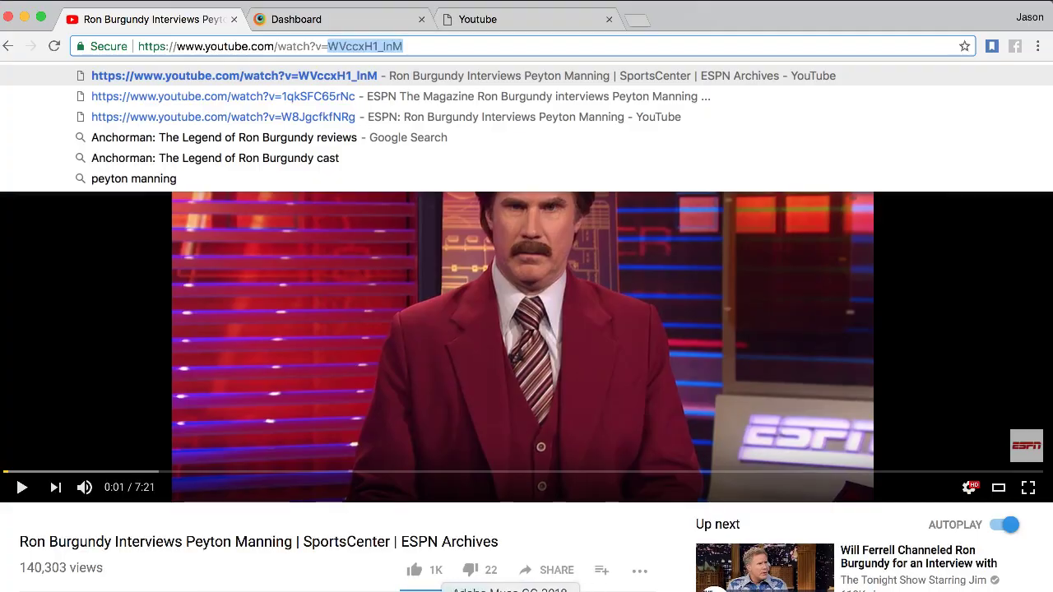
Return to Adobe Muse and replace the YouTube player's Youtube ID with the copied video ID
click(511, 591)
click(755, 148)
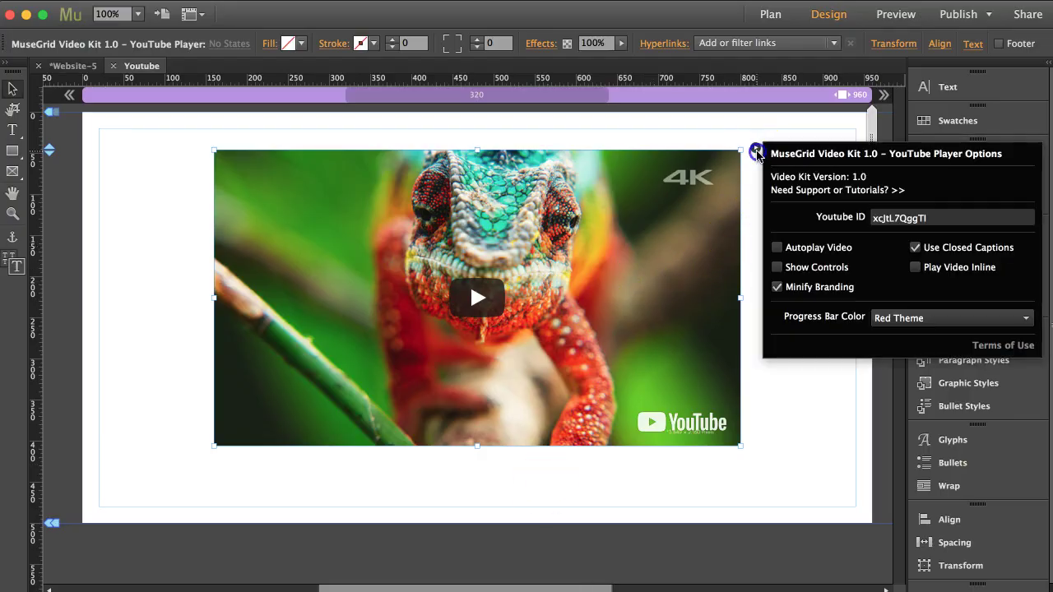
double_click(915, 220)
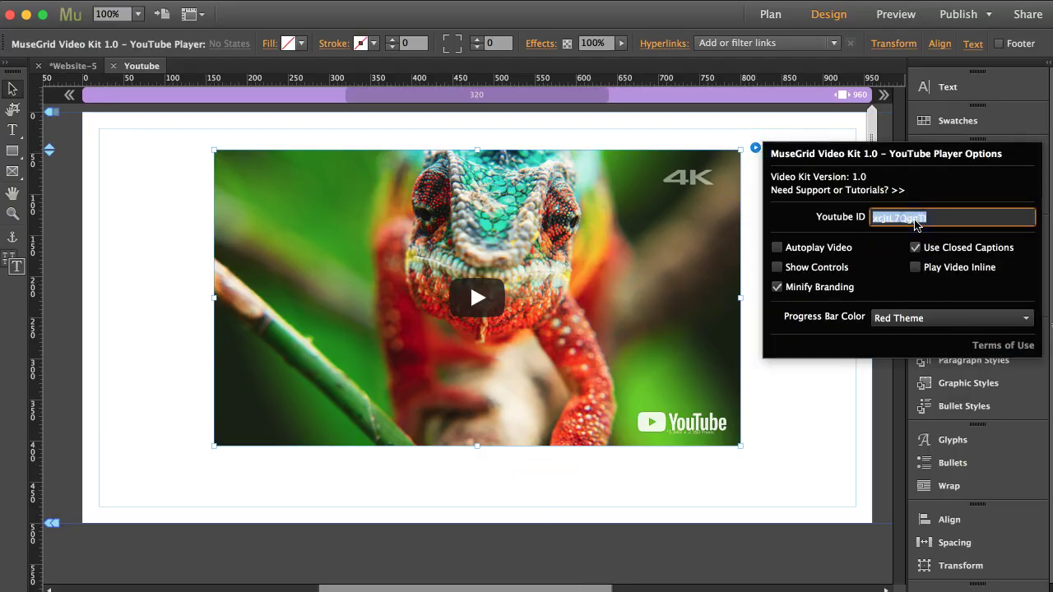
key(BackSpace)
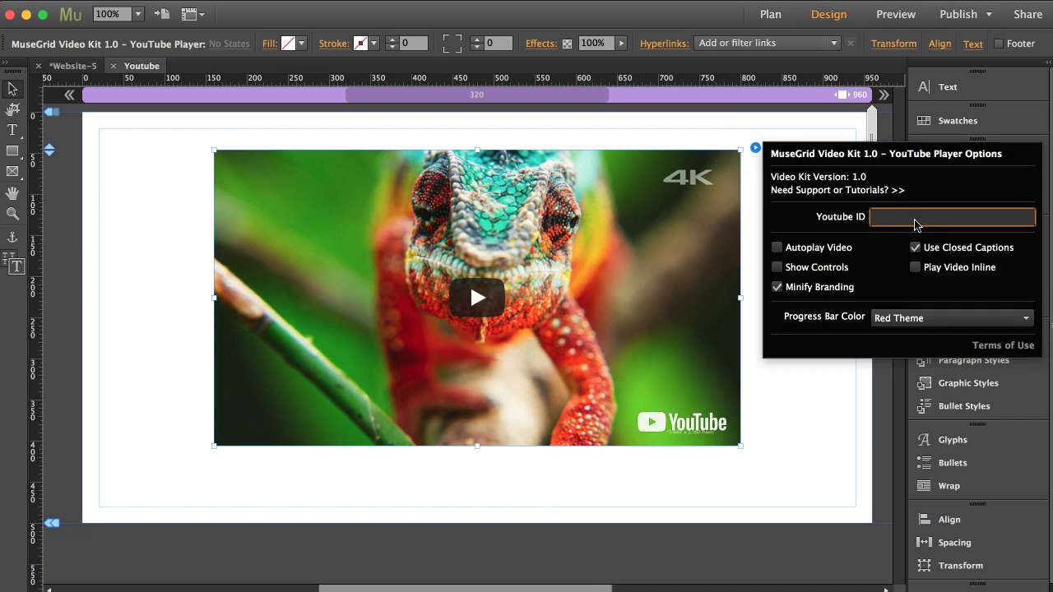
key(super+v)
key(Return)
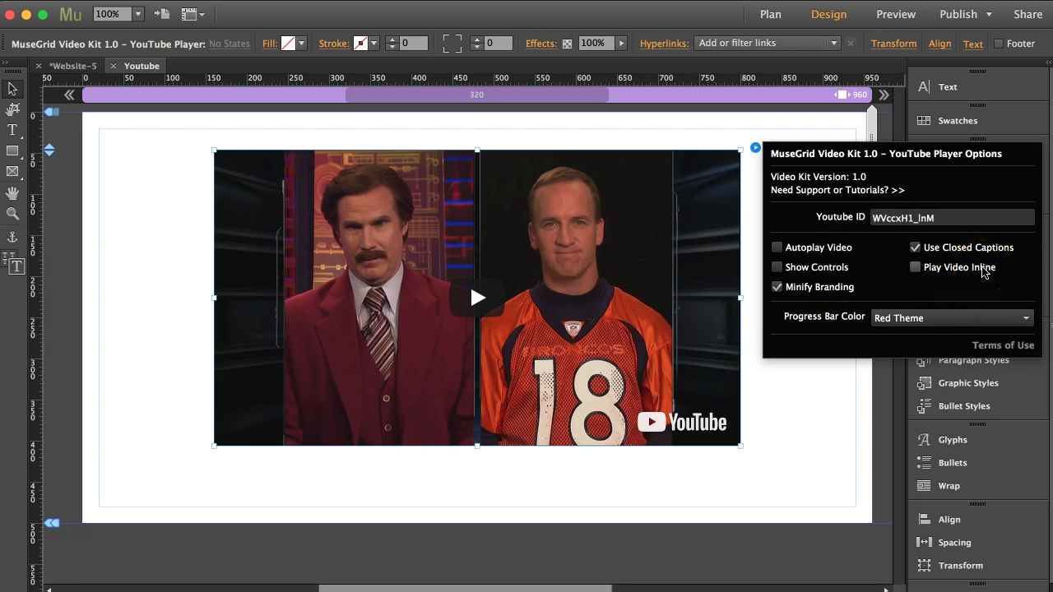
Turn on Show Controls and turn off Minify Branding for the YouTube player, leaving Autoplay Video off
click(778, 253)
click(777, 268)
click(776, 288)
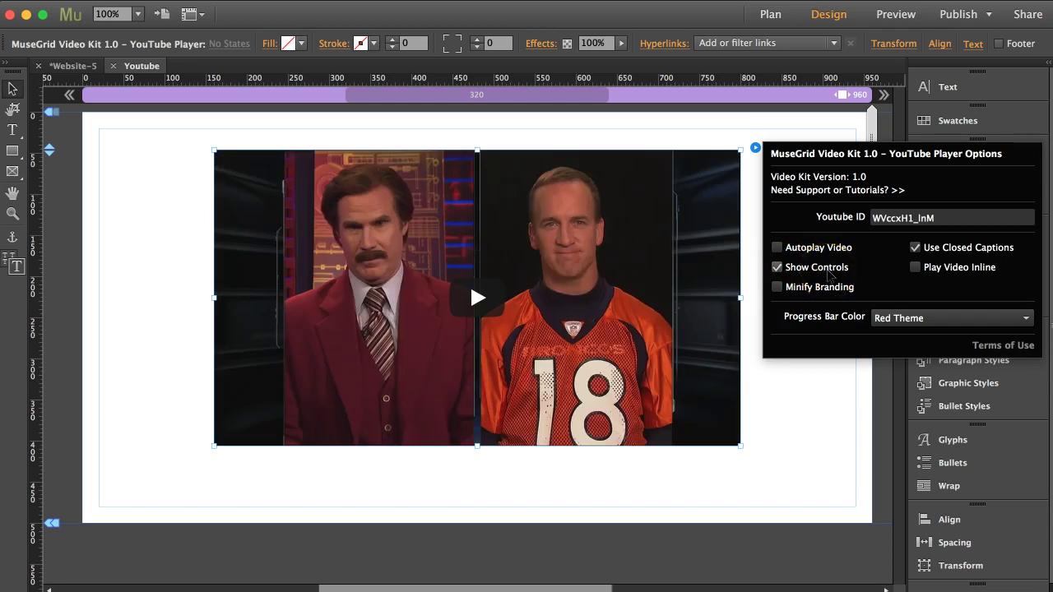
click(807, 409)
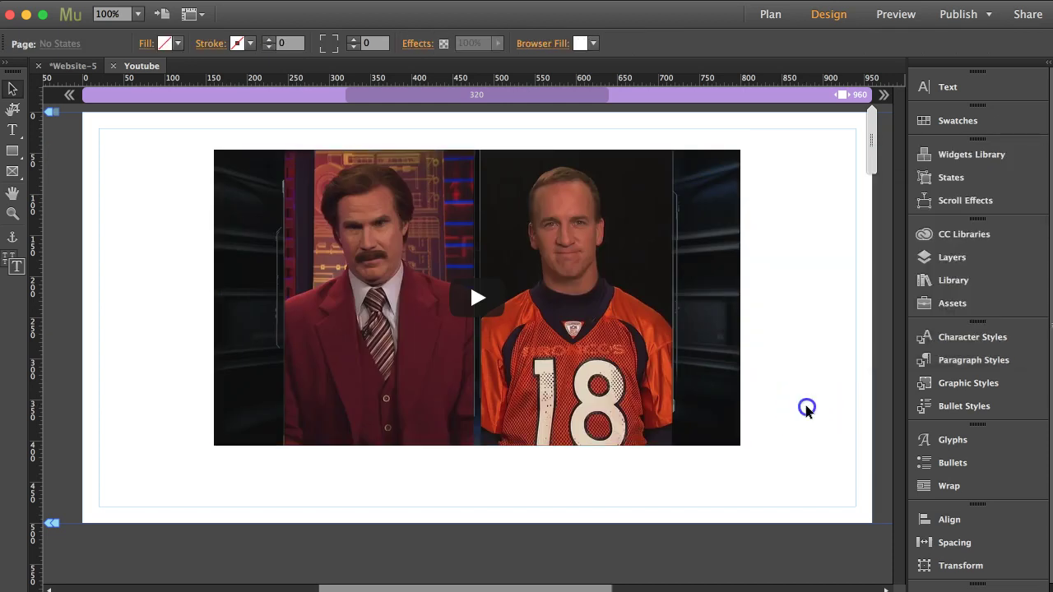
Preview the page in Chrome, play the embedded video to check its player controls, and pause it
key(super+shift+e)
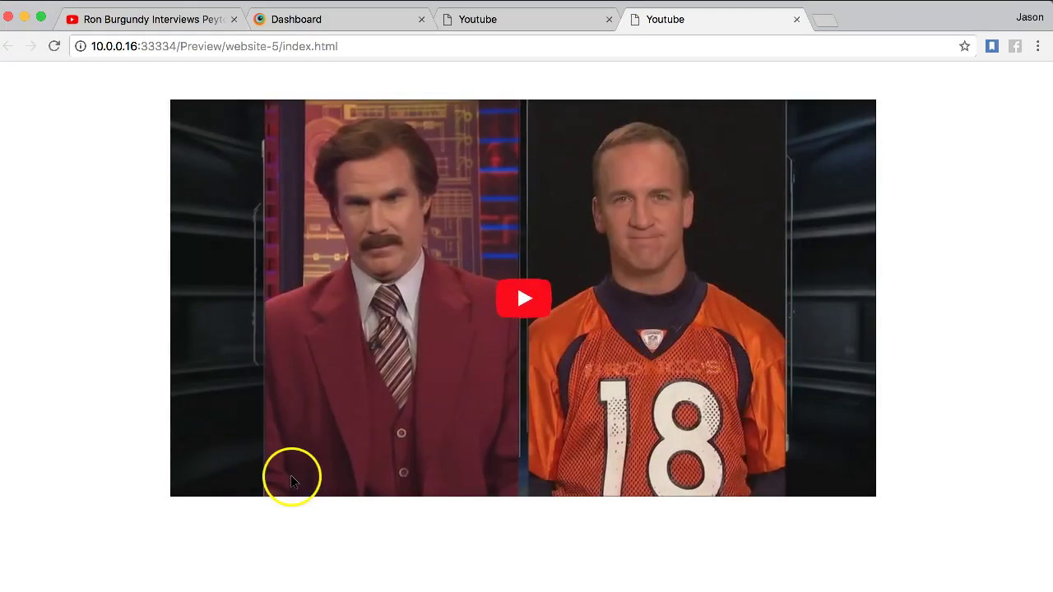
click(528, 300)
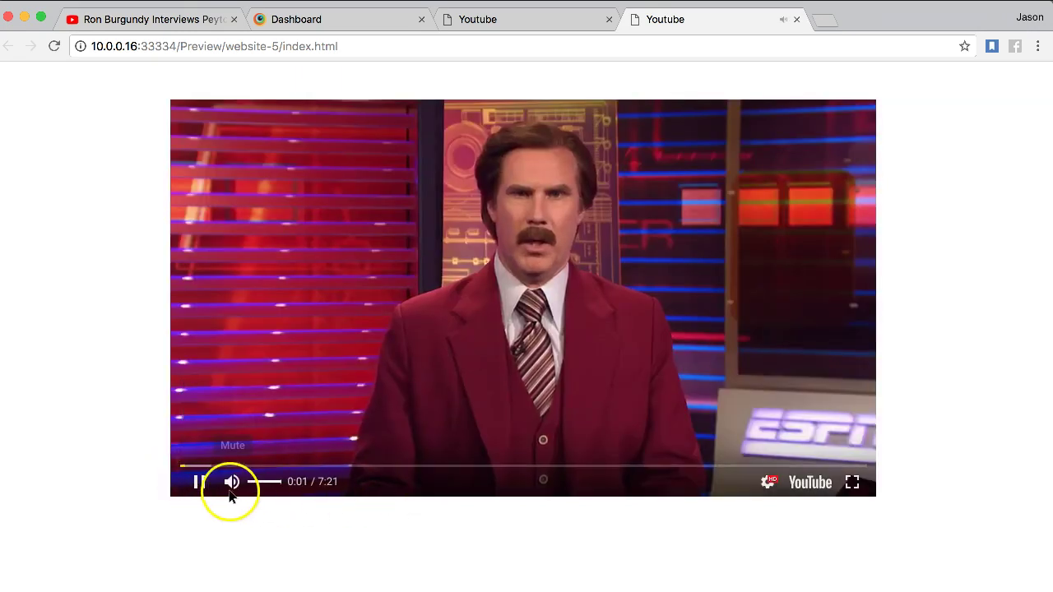
click(199, 482)
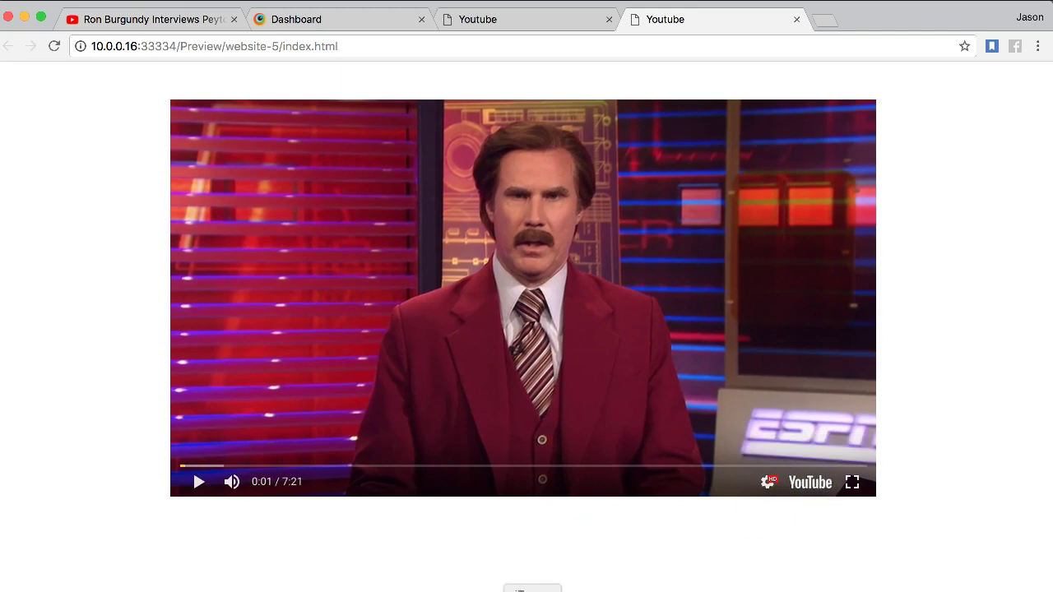
Return to Adobe Muse, turn on Minify Branding for the YouTube player, and switch back to the Chrome preview
click(509, 590)
click(703, 376)
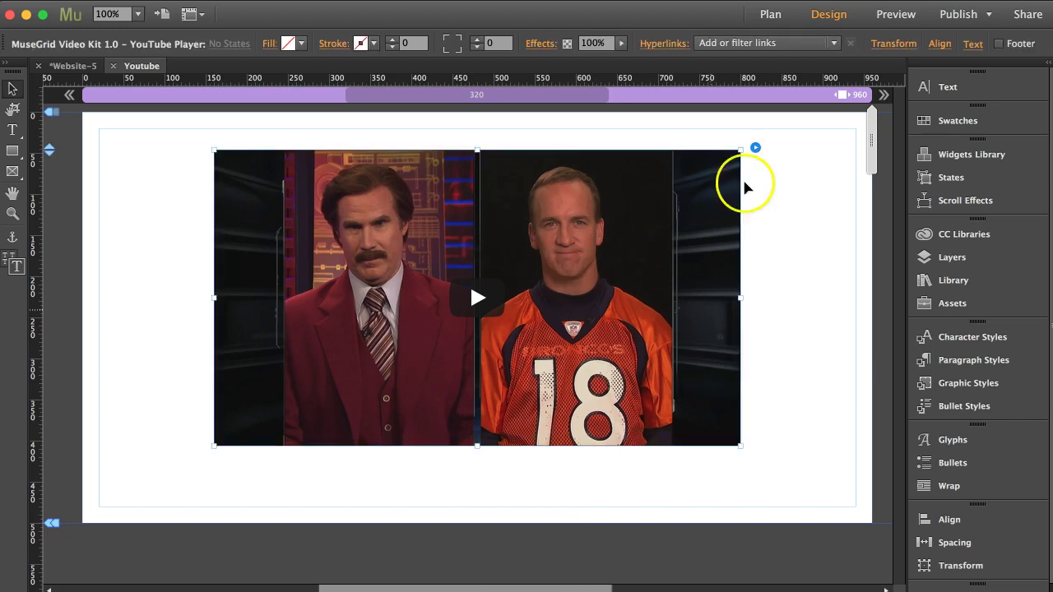
click(755, 147)
click(777, 287)
click(590, 450)
click(362, 589)
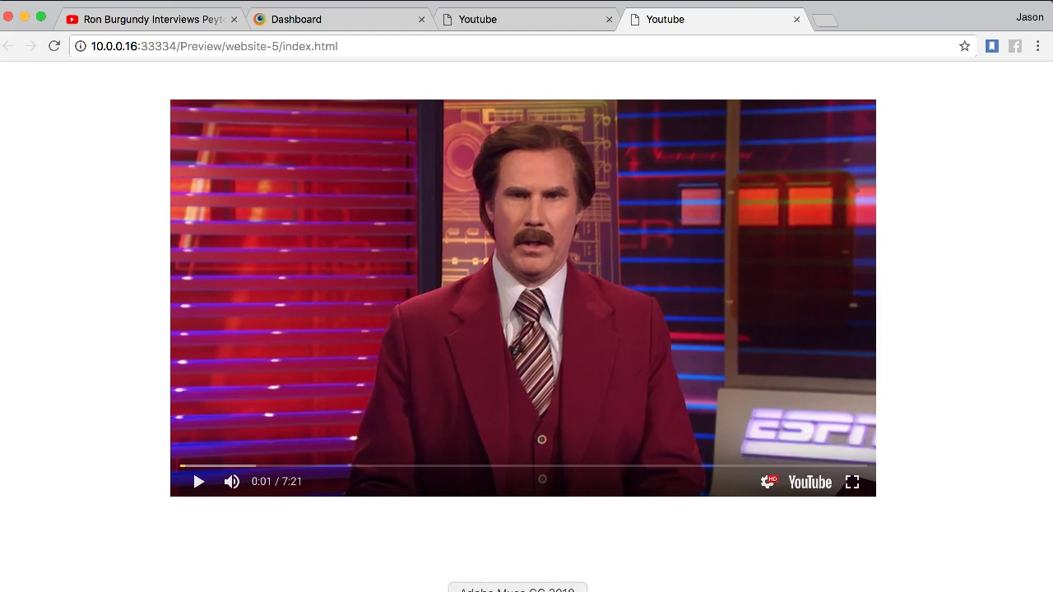
Go back to Adobe Muse and turn on Play Video Inline in the YouTube player's options
click(517, 588)
click(662, 303)
click(756, 148)
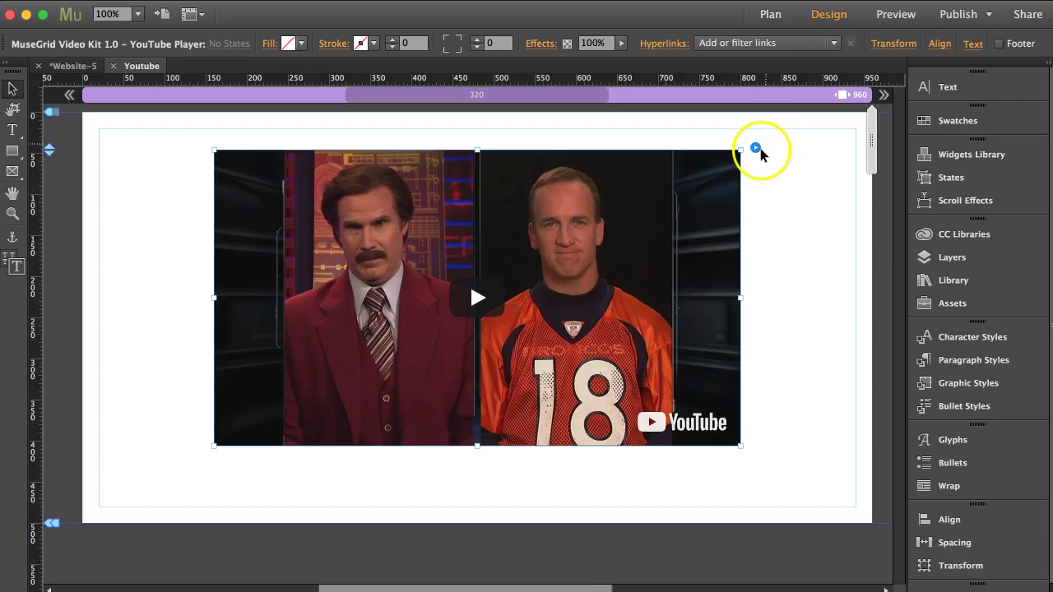
click(899, 257)
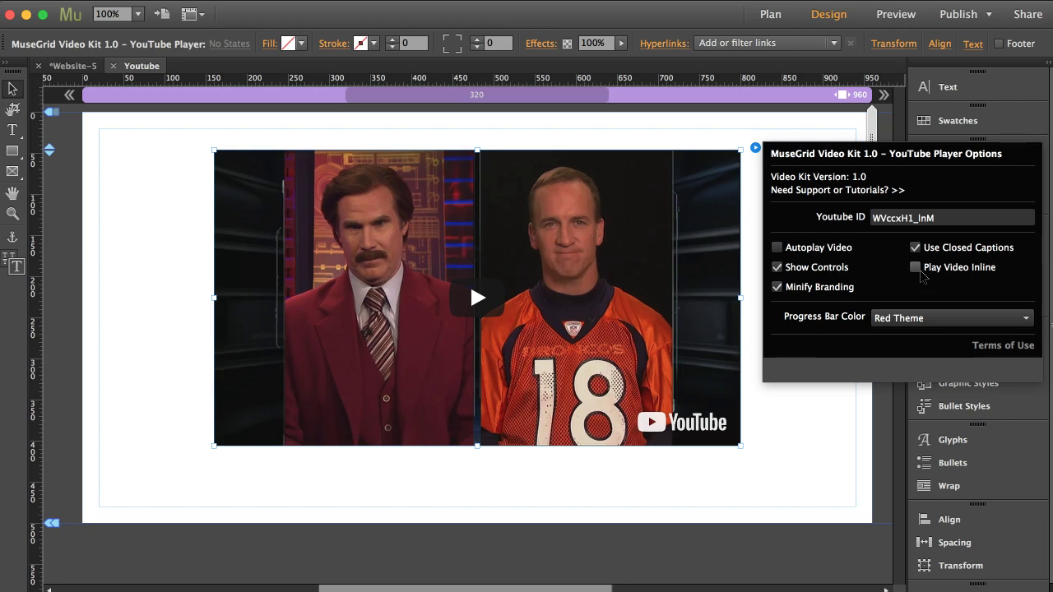
click(920, 270)
Try White Theme as the player's progress bar color, then set it back to Red Theme
click(914, 321)
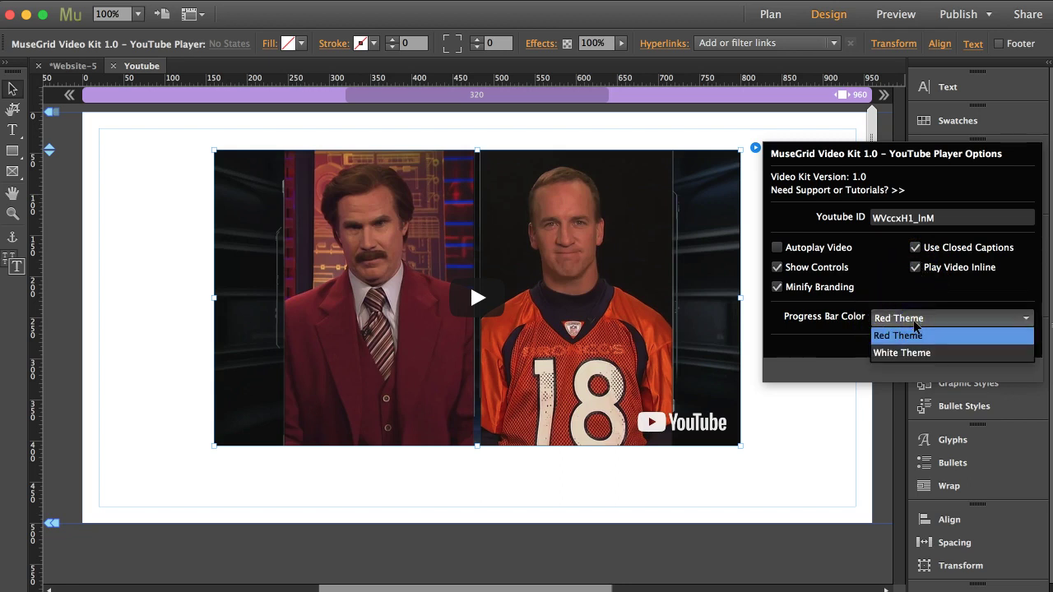
click(914, 353)
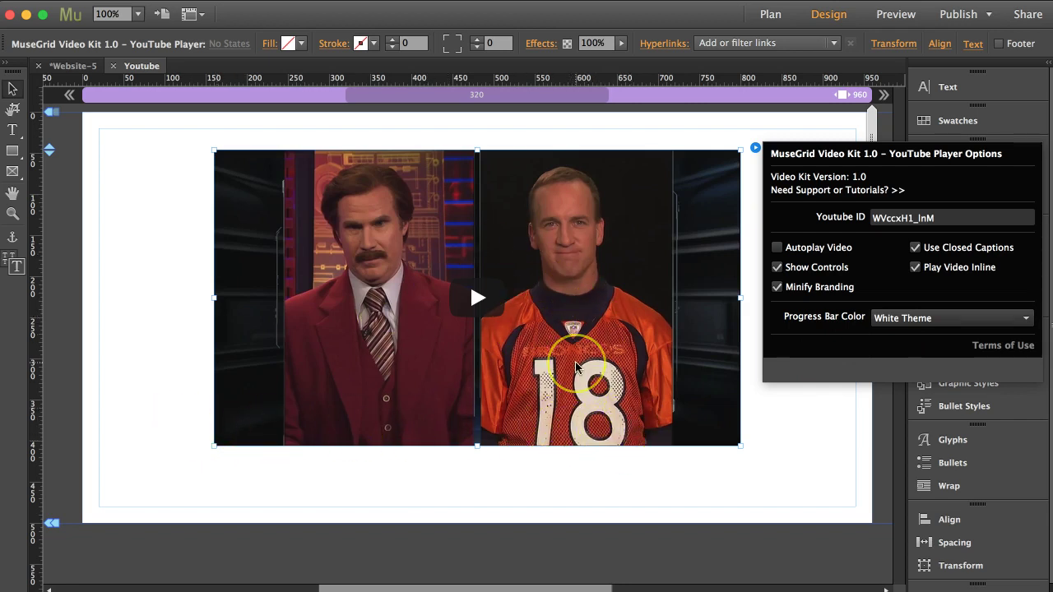
click(905, 319)
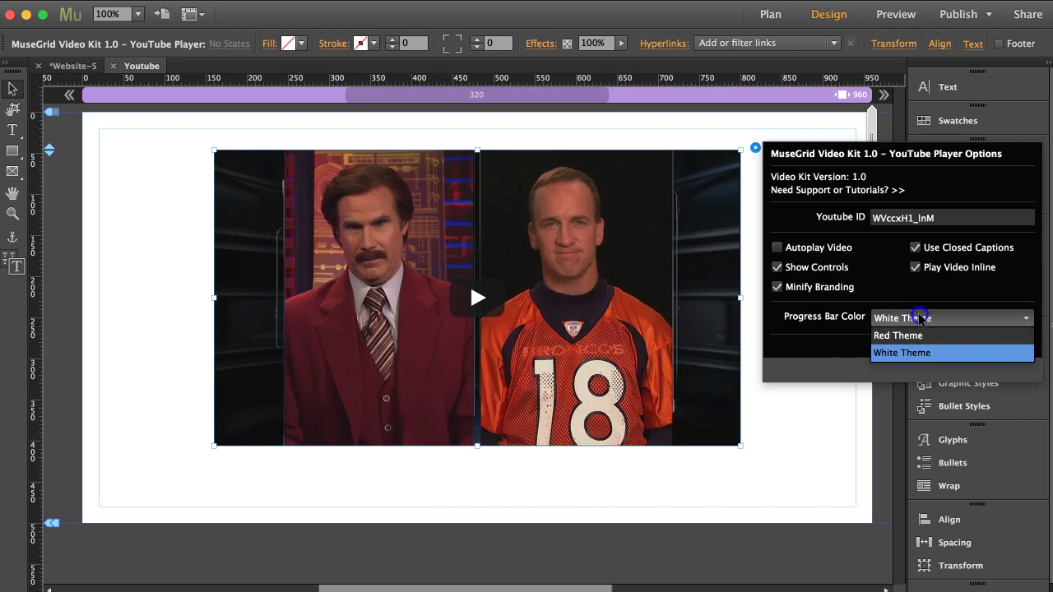
click(916, 334)
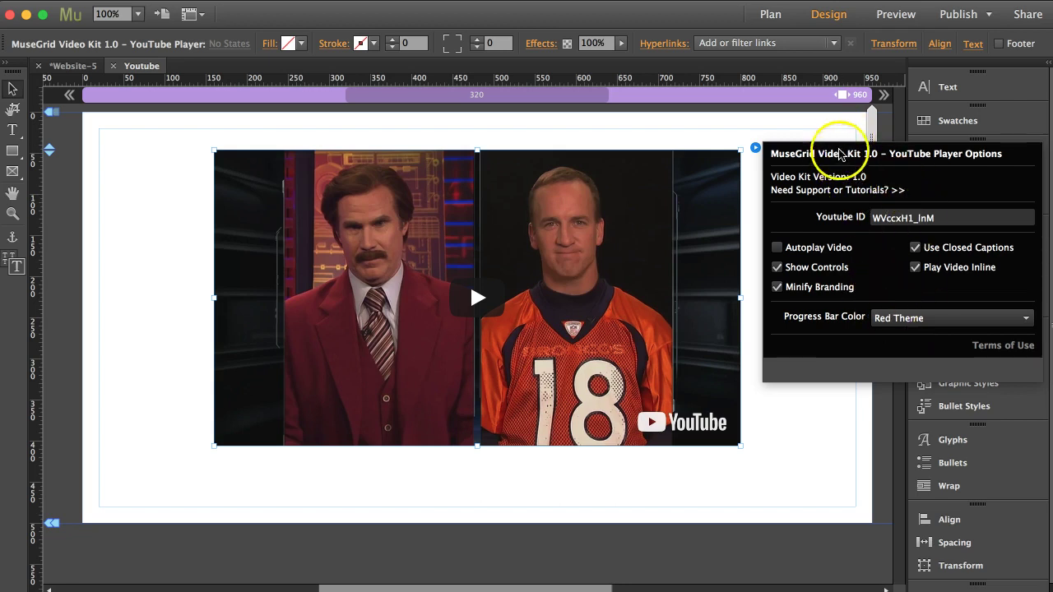
Publish the site to Business Catalyst with the existing site name
click(949, 18)
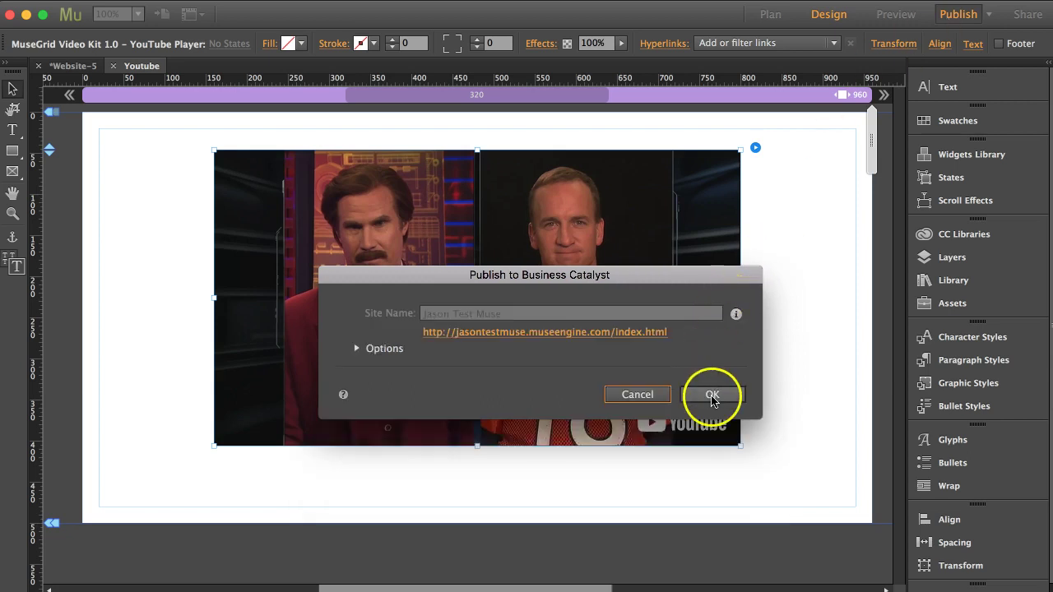
click(713, 395)
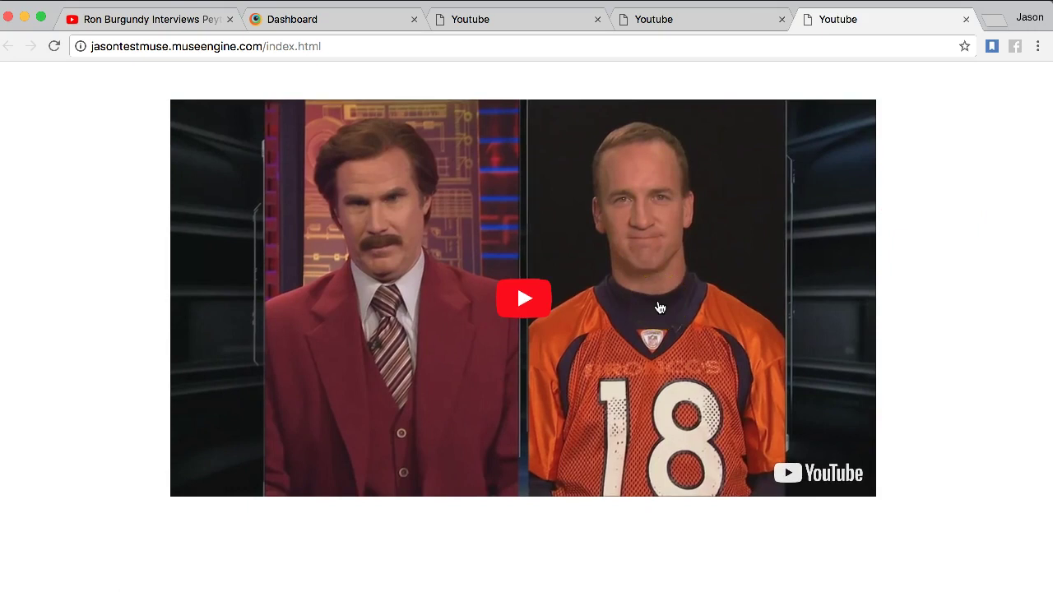
Launch an iPad 5th with iOS 11 in BrowserStack and start the video on the published page
click(341, 21)
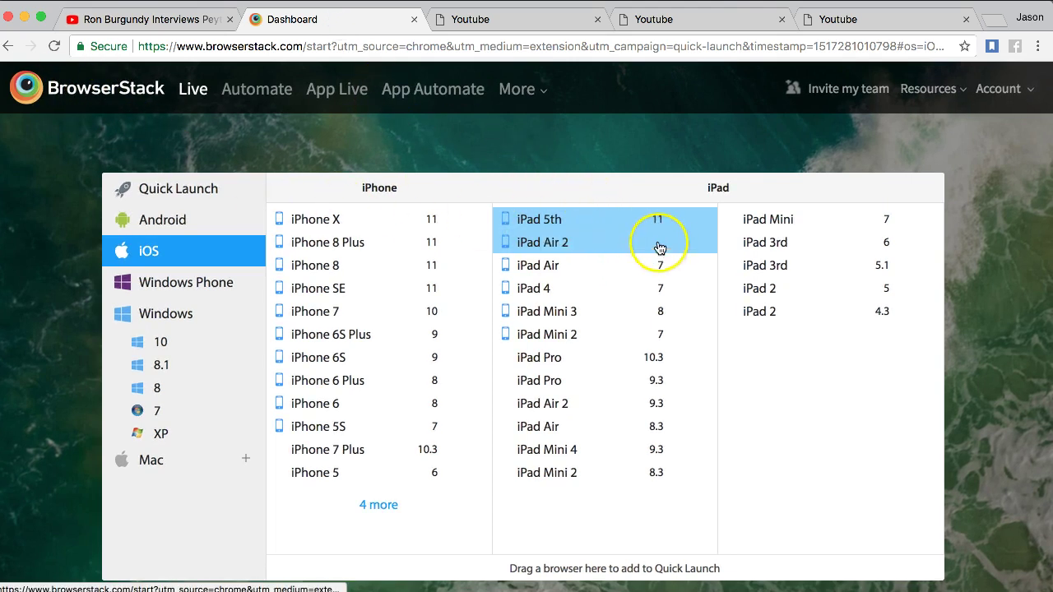
click(550, 227)
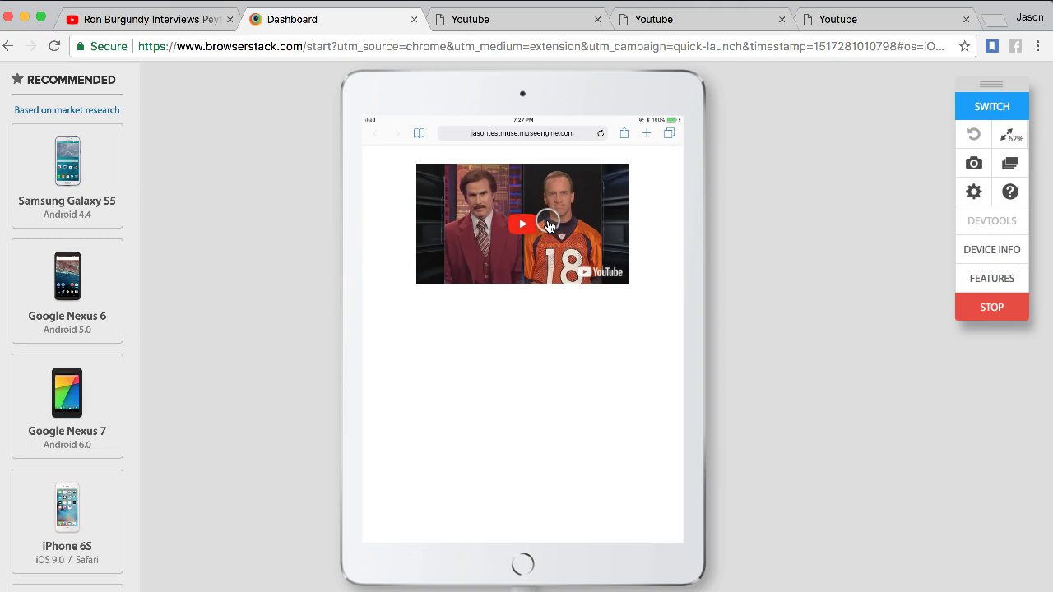
click(530, 311)
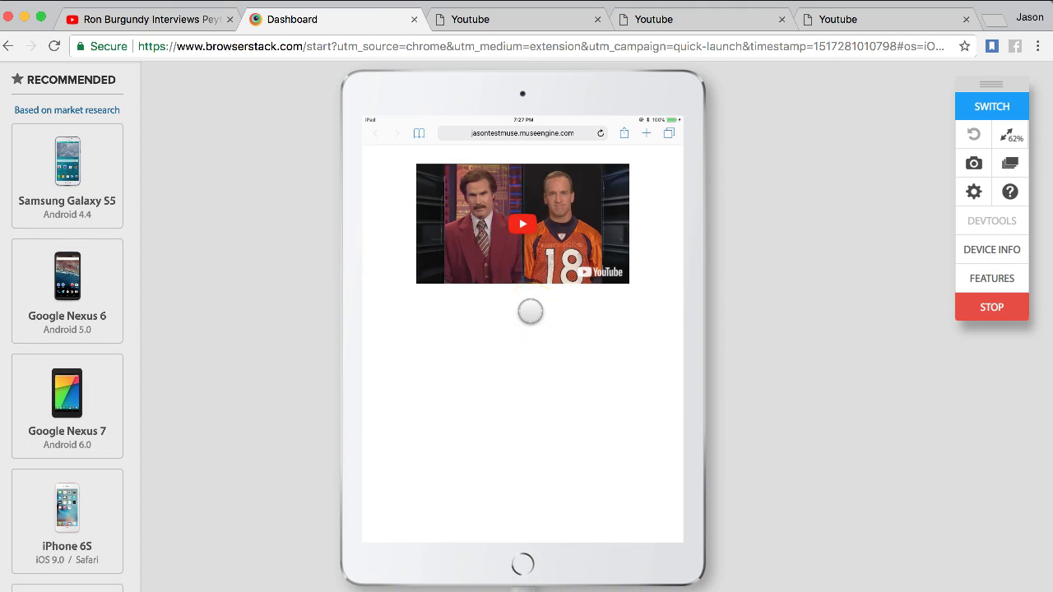
click(524, 223)
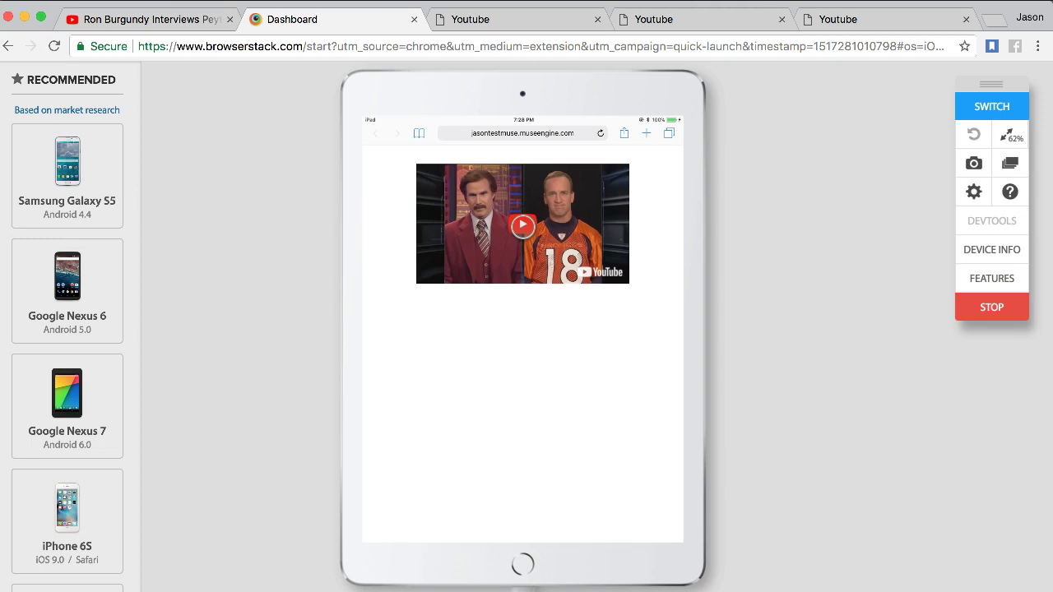
Play the video inline on the emulated iPad and scroll the published page while it is playing
click(519, 221)
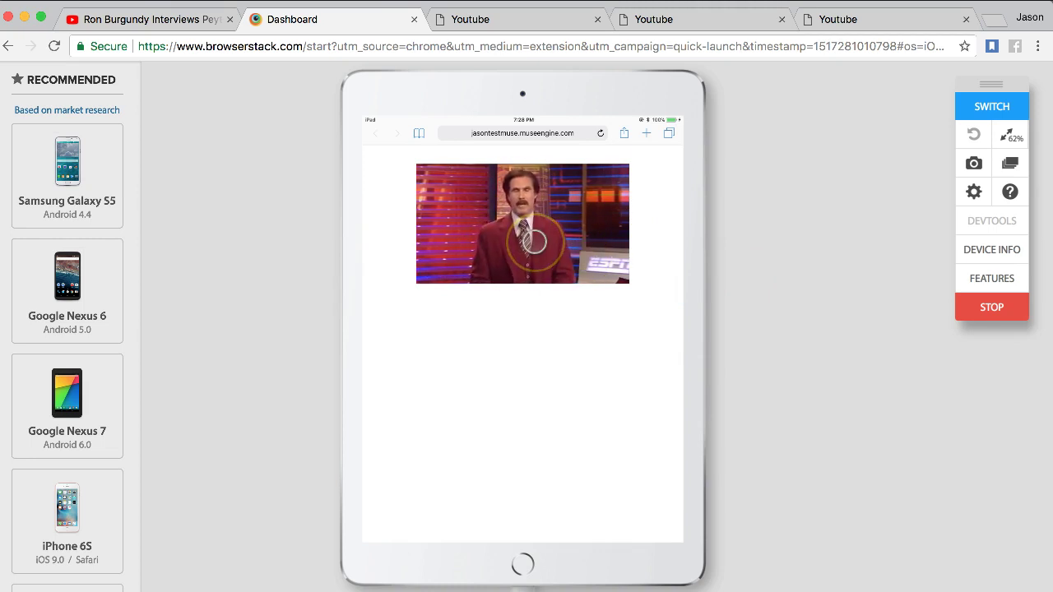
scroll(535, 242, down, 3)
scroll(535, 242, up, 4)
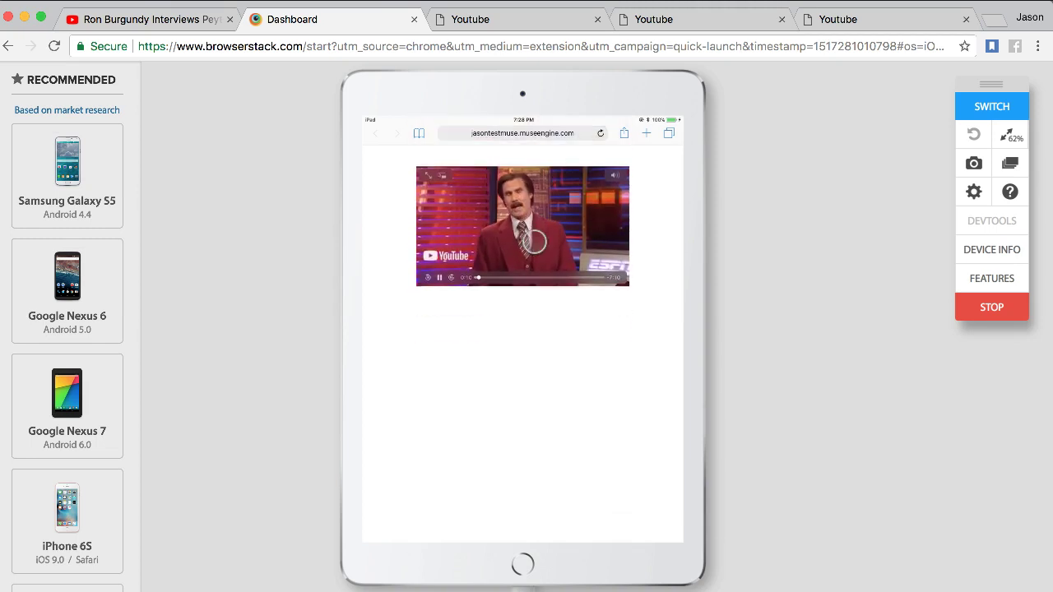
scroll(535, 242, down, 3)
scroll(535, 242, up, 4)
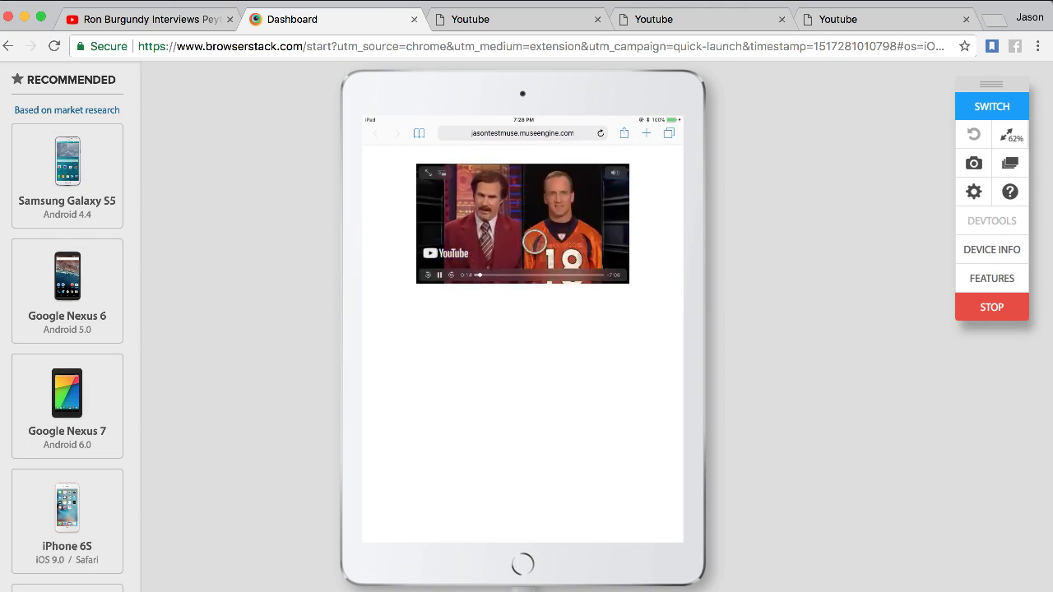
click(471, 133)
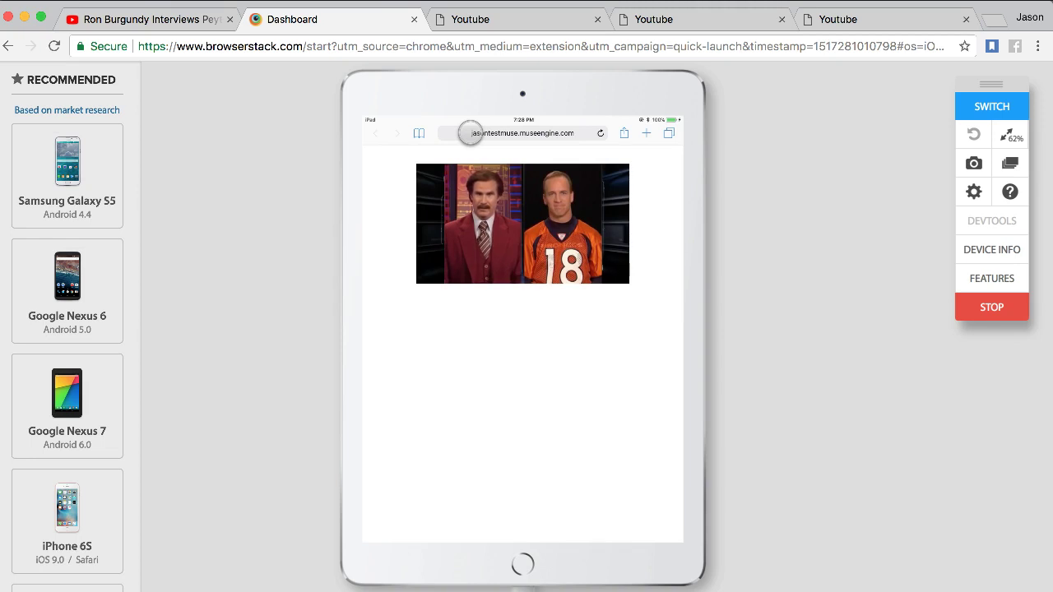
Switch back to Adobe Muse and open the Youtube page from the Website-5 site plan
click(548, 28)
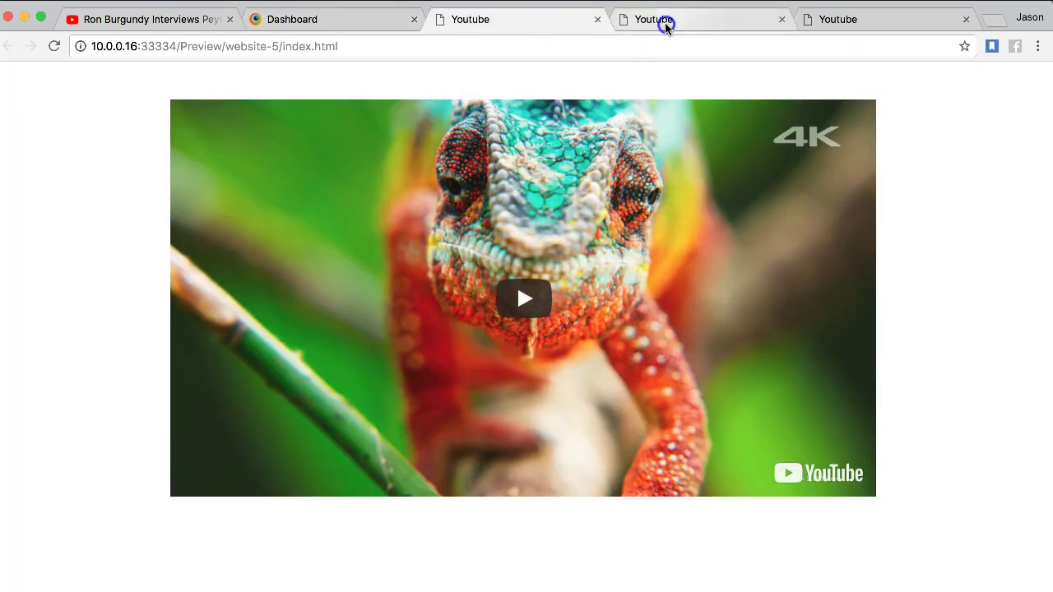
click(666, 26)
click(853, 23)
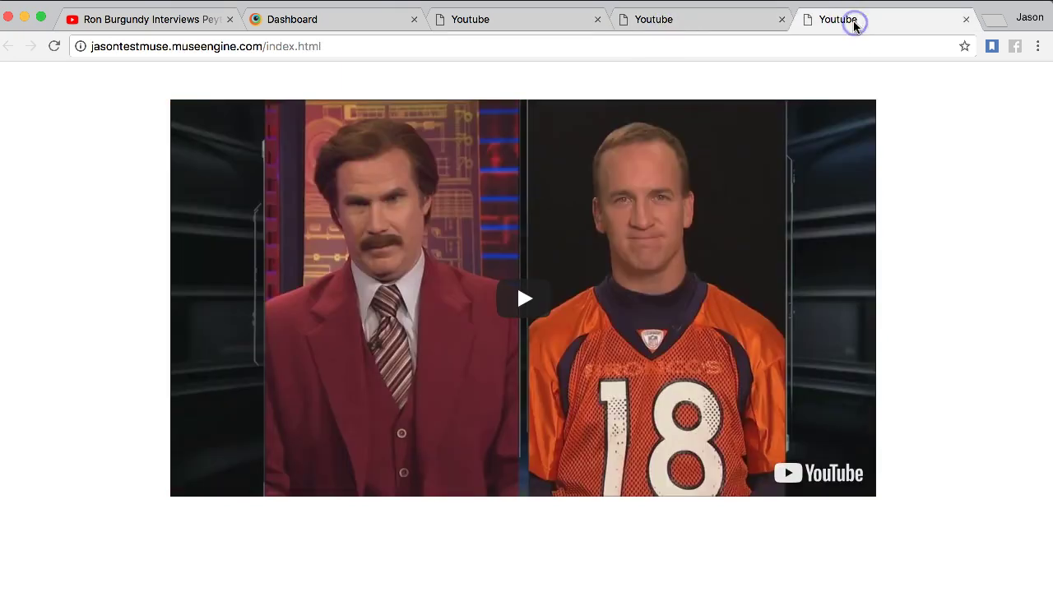
click(524, 19)
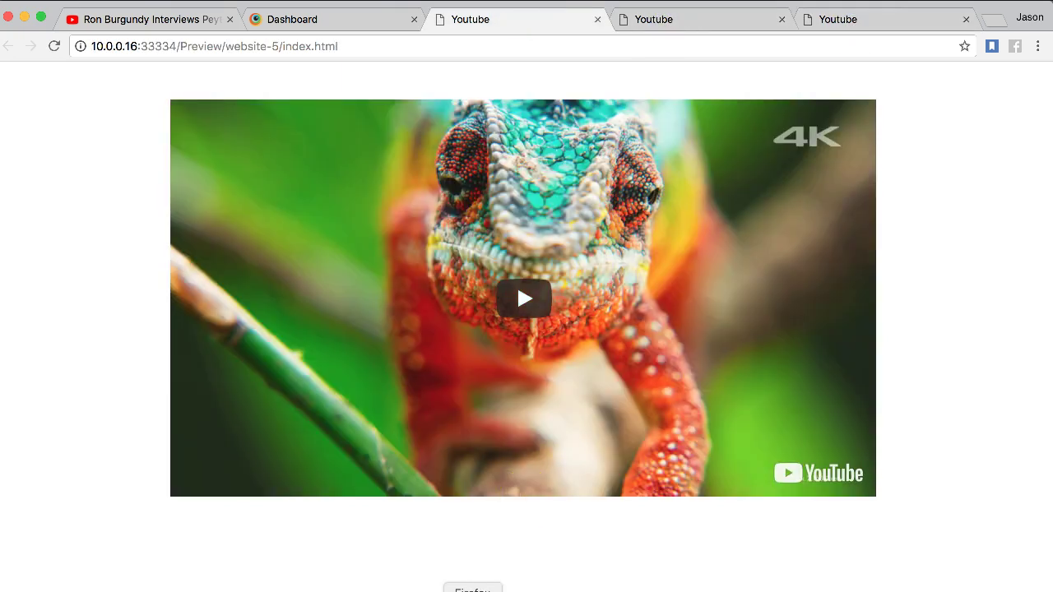
click(521, 589)
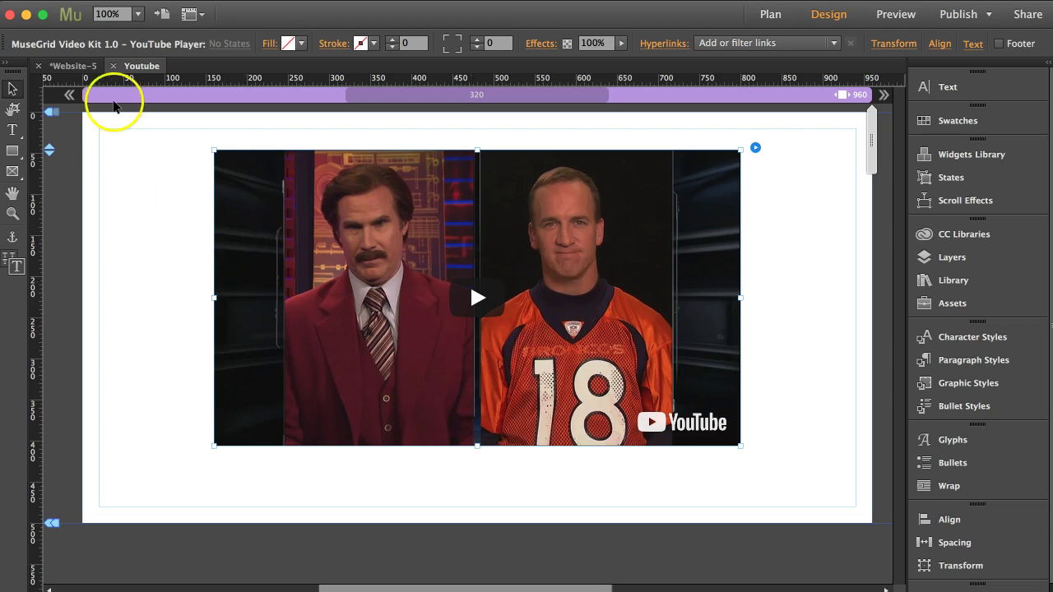
click(73, 66)
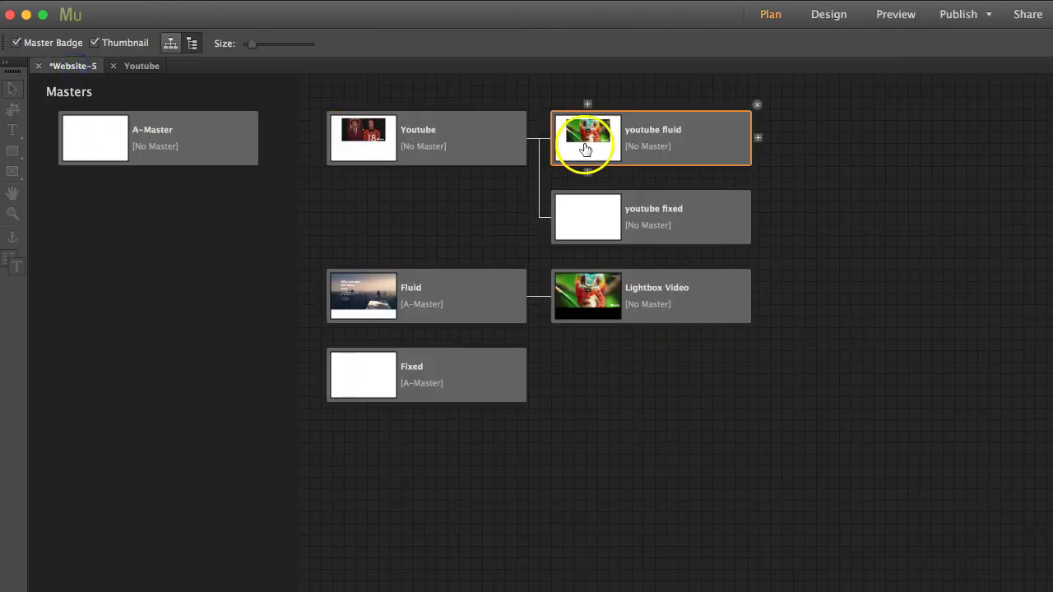
double_click(393, 134)
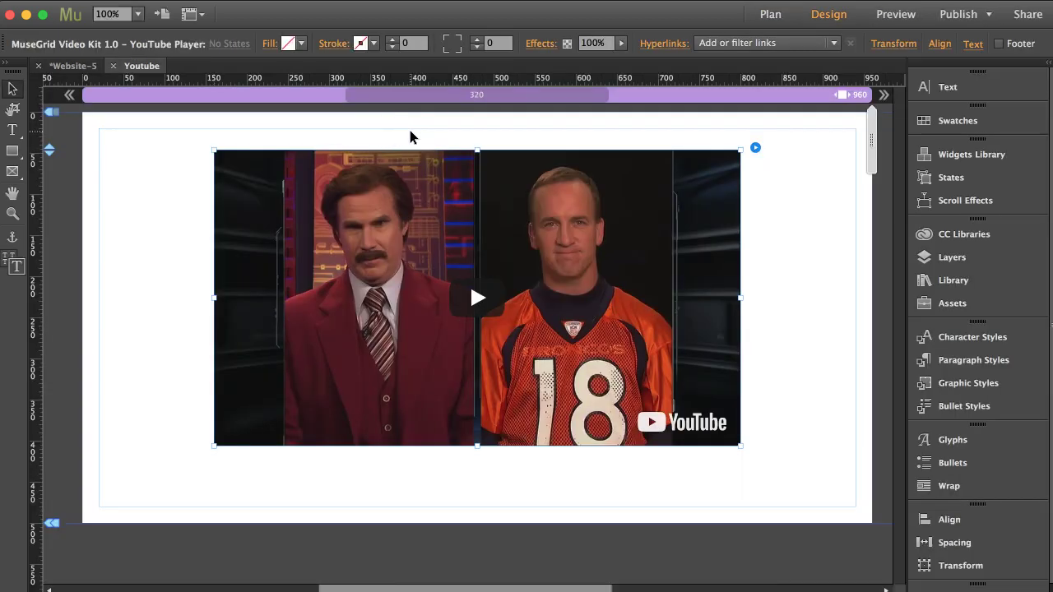
Move the YouTube player to the page's left margin and resize it to about 445 px wide, with its frame fitted to the video height
drag(458, 202, 344, 203)
drag(626, 291, 465, 292)
drag(269, 439, 279, 466)
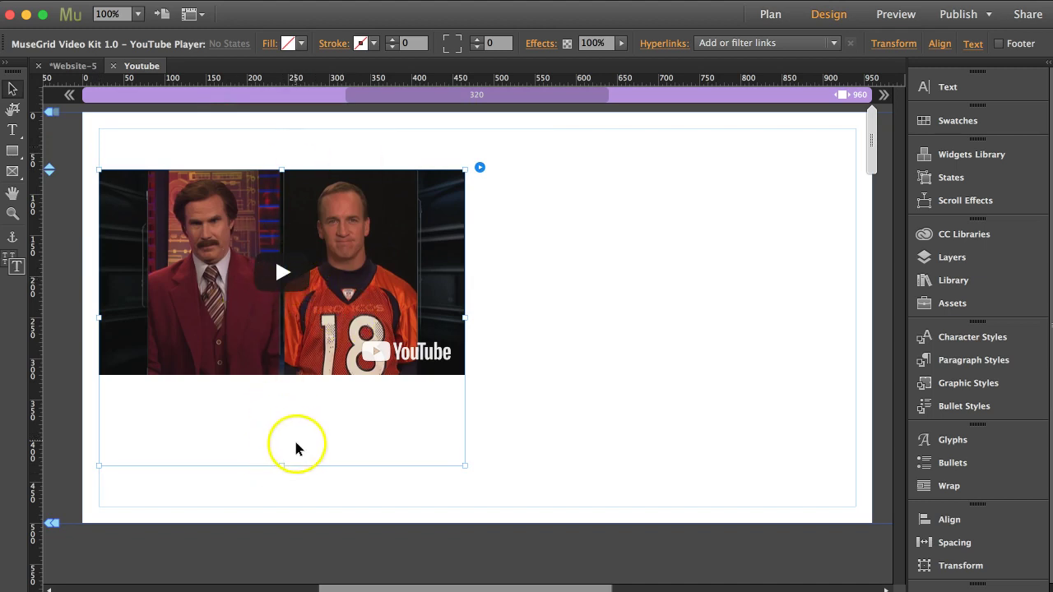
click(296, 444)
click(406, 195)
drag(280, 465, 288, 238)
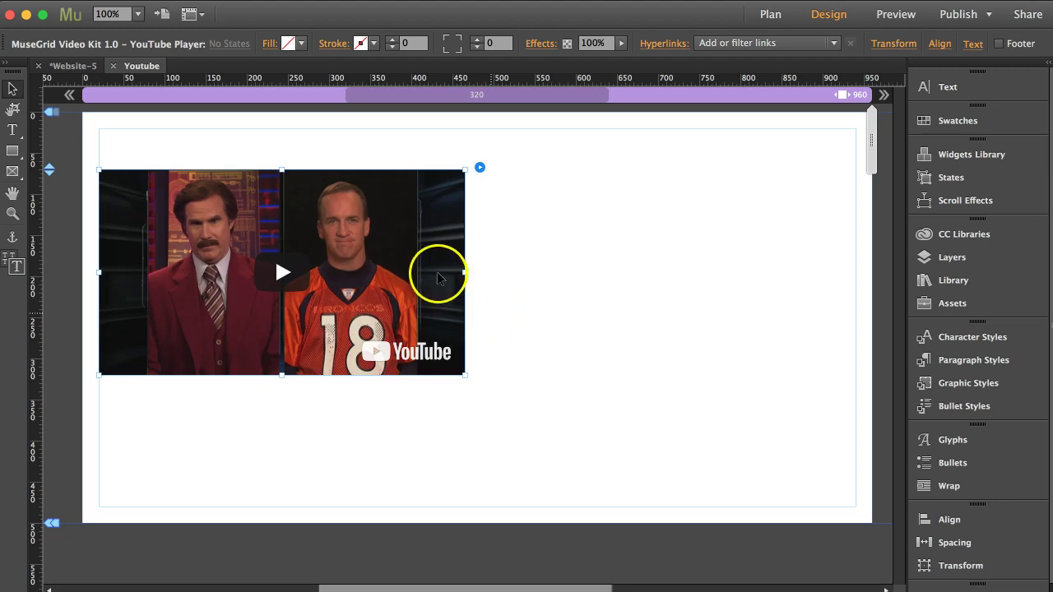
Duplicate the YouTube player against the page's right margin, level with the original, and preview the page in the browser
drag(442, 255, 651, 195)
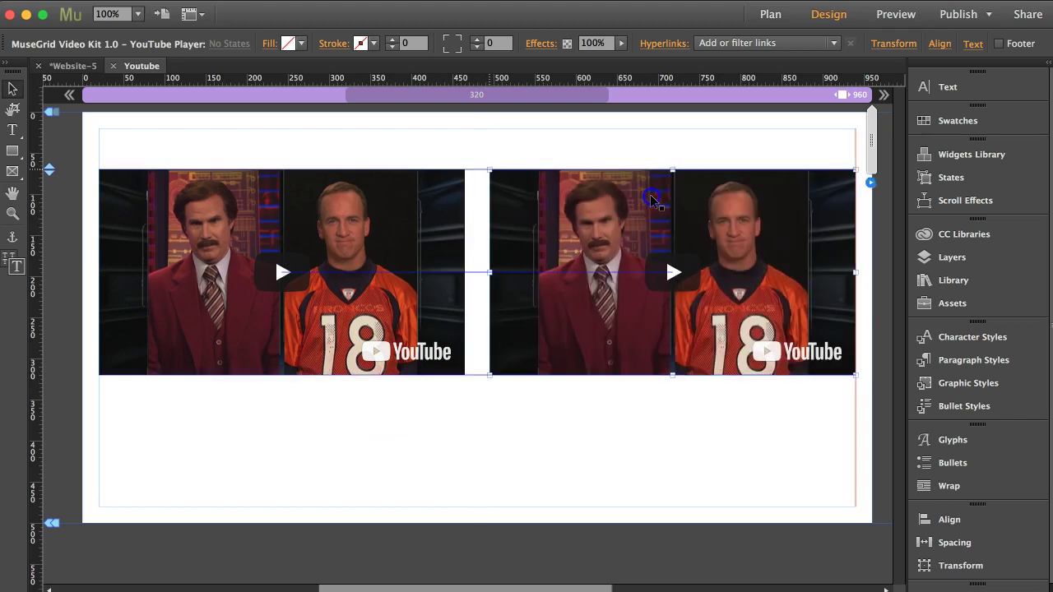
key(super+shift+e)
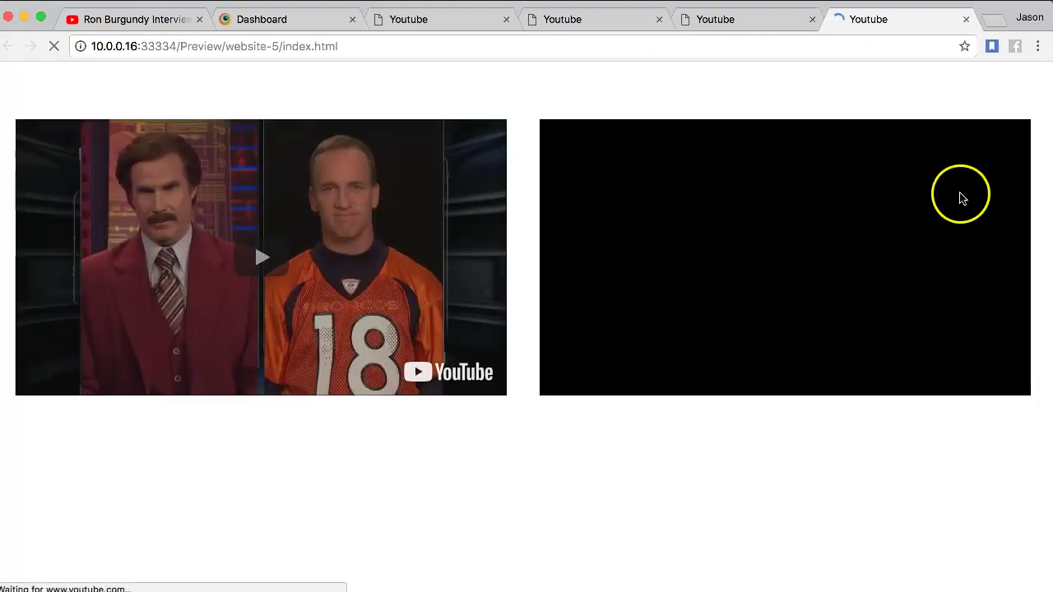
drag(1051, 174, 1046, 237)
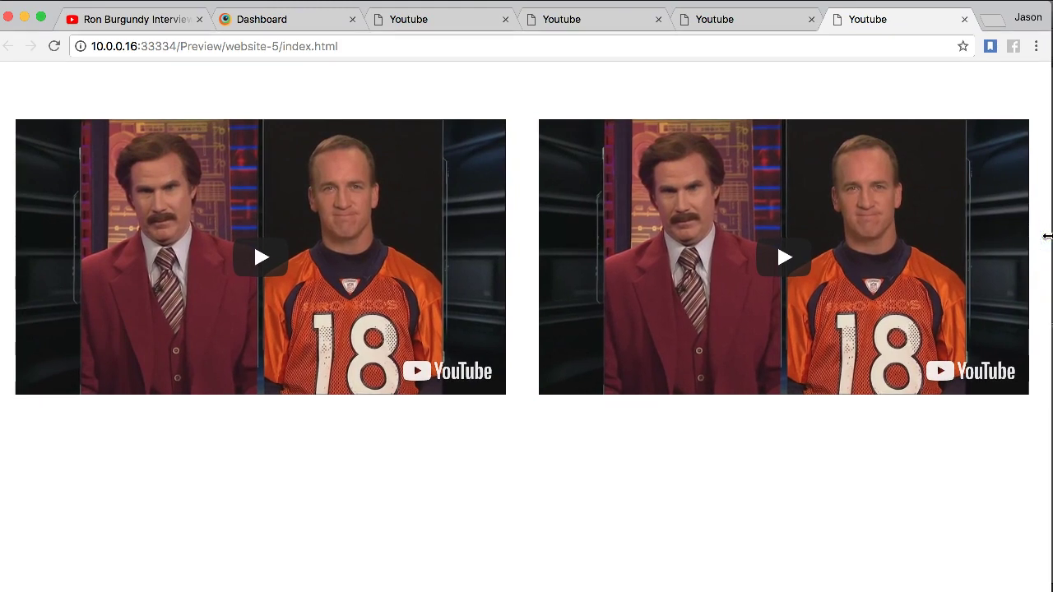